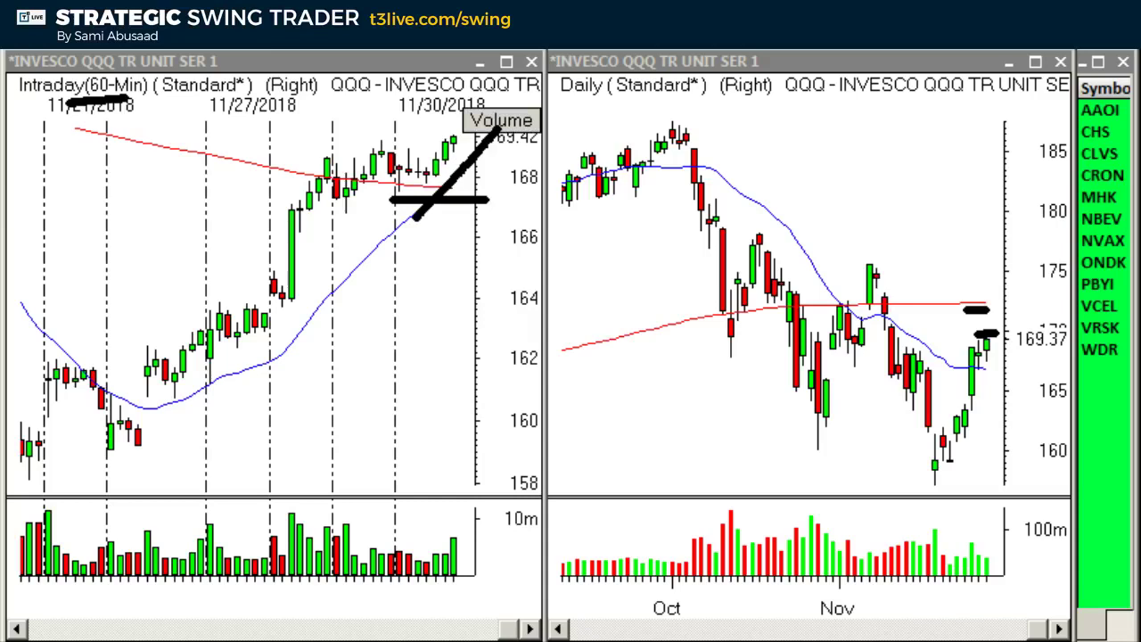
# - Activate the QQQ 60-minute chart and show the latest intraday bar's values in the data box
pyautogui.click(438, 193)
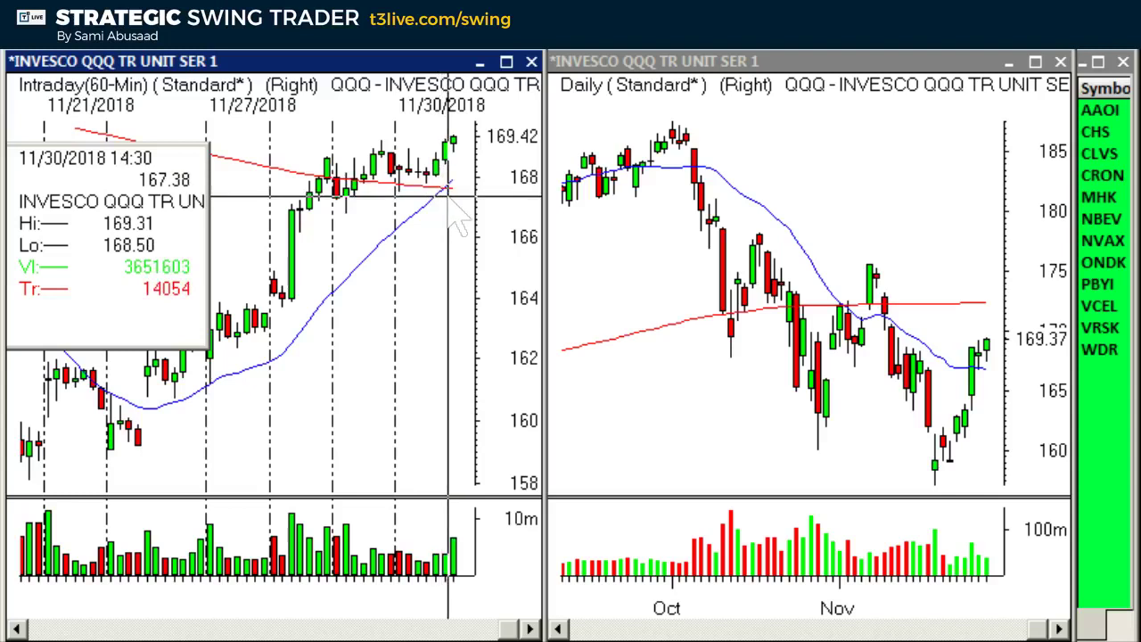
# - Dismiss the QQQ data box, stretch the daily date axis for wider bars, then load AAOI
pyautogui.click(456, 221)
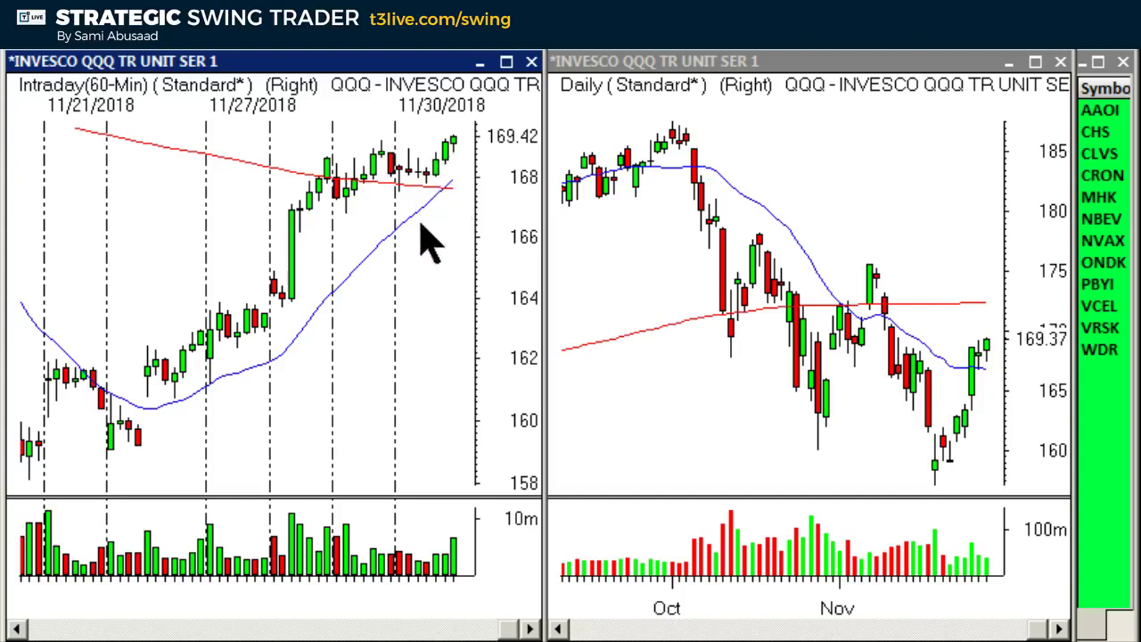
pyautogui.click(747, 592)
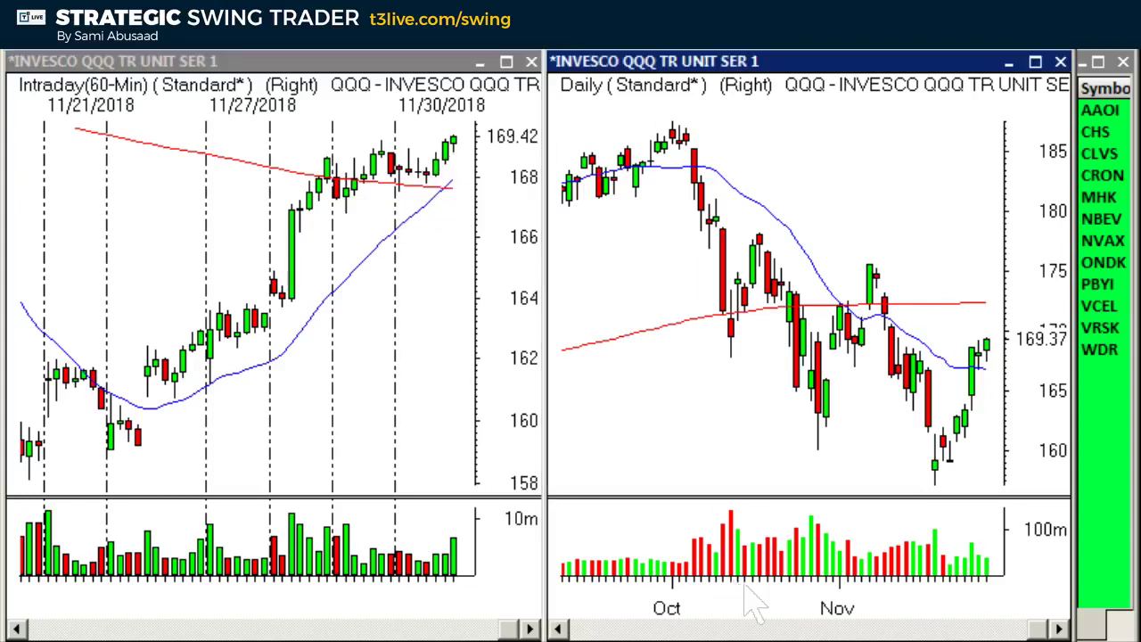
pyautogui.moveTo(746, 589); pyautogui.dragTo(785, 597)
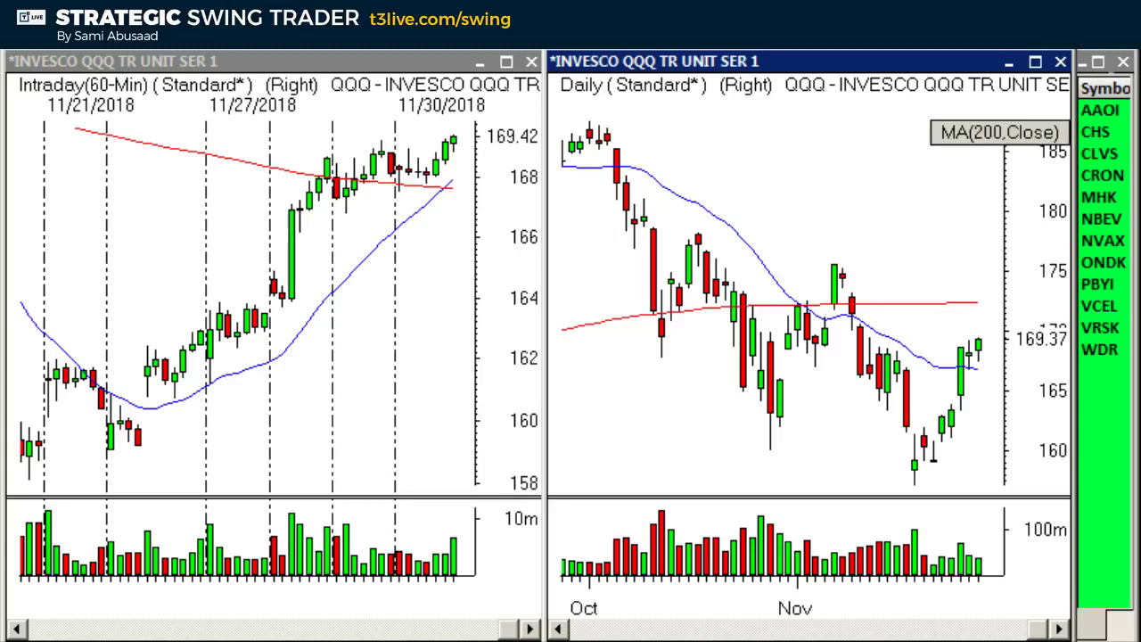
pyautogui.click(1110, 108)
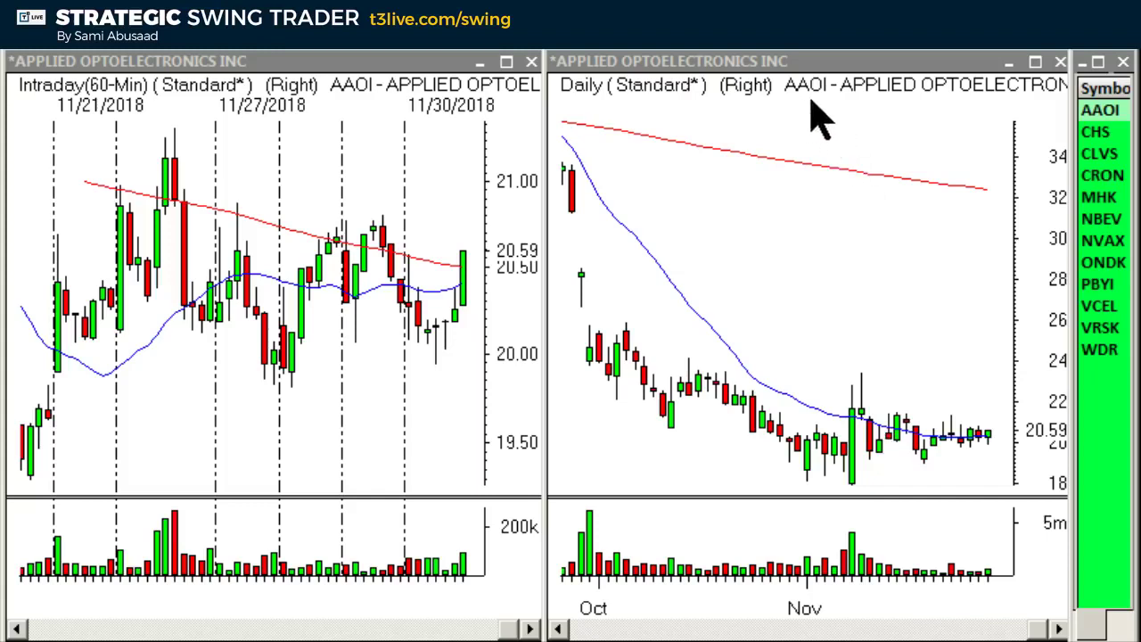
# - View AAOI's monthly bars and the January 2018 bar, then return to daily and inspect 11/8/2018
pyautogui.click(873, 294)
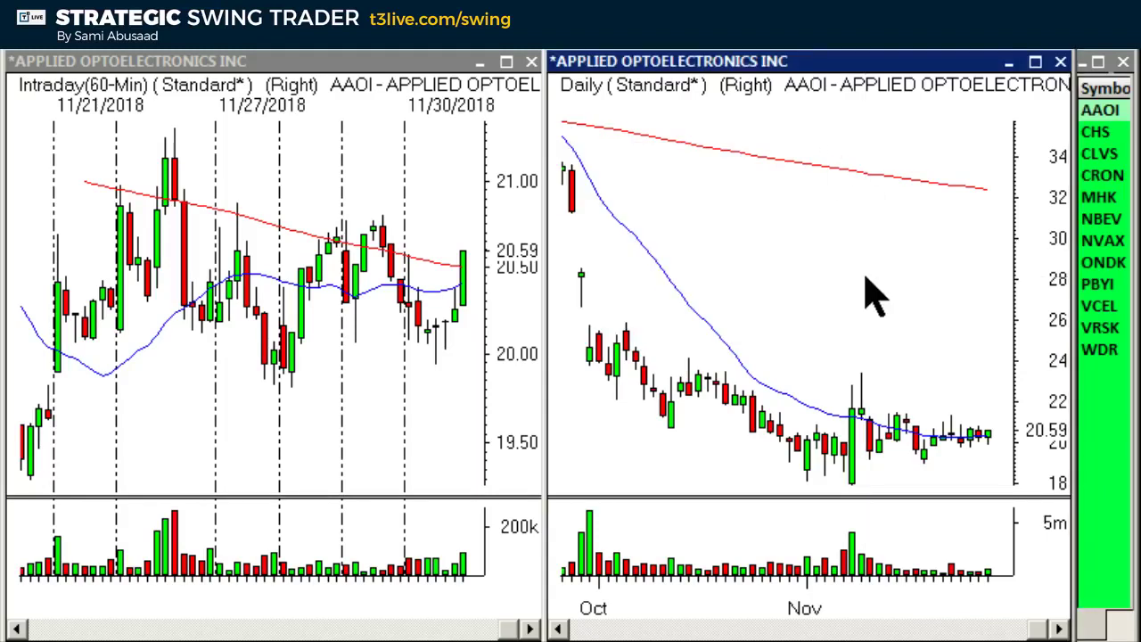
pyautogui.write('M')
pyautogui.press('Return')
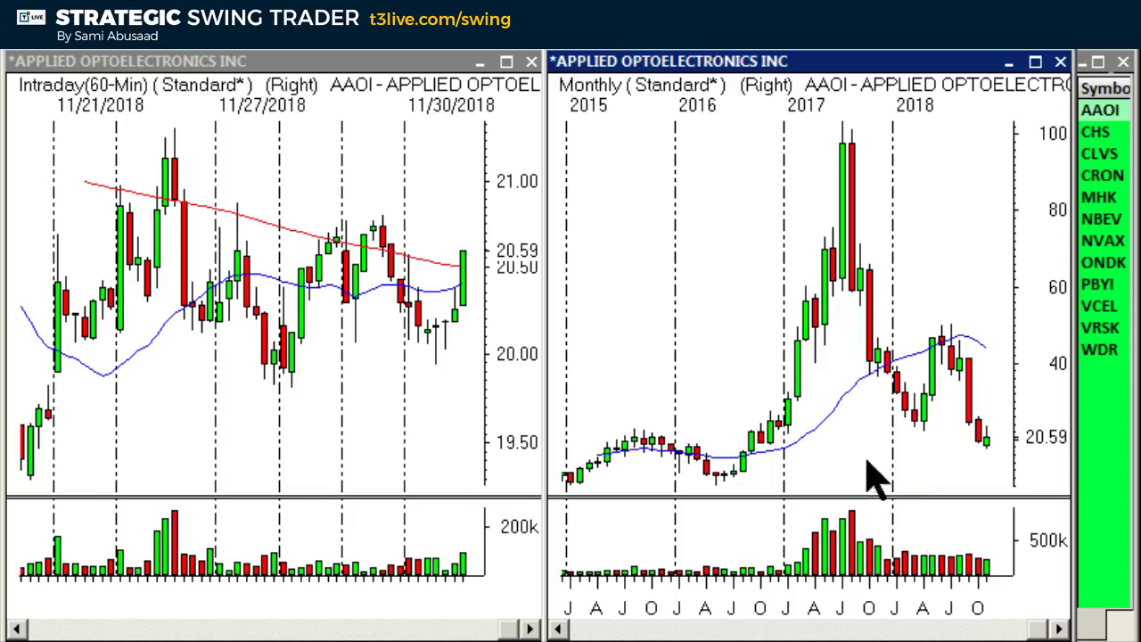
pyautogui.click(902, 458)
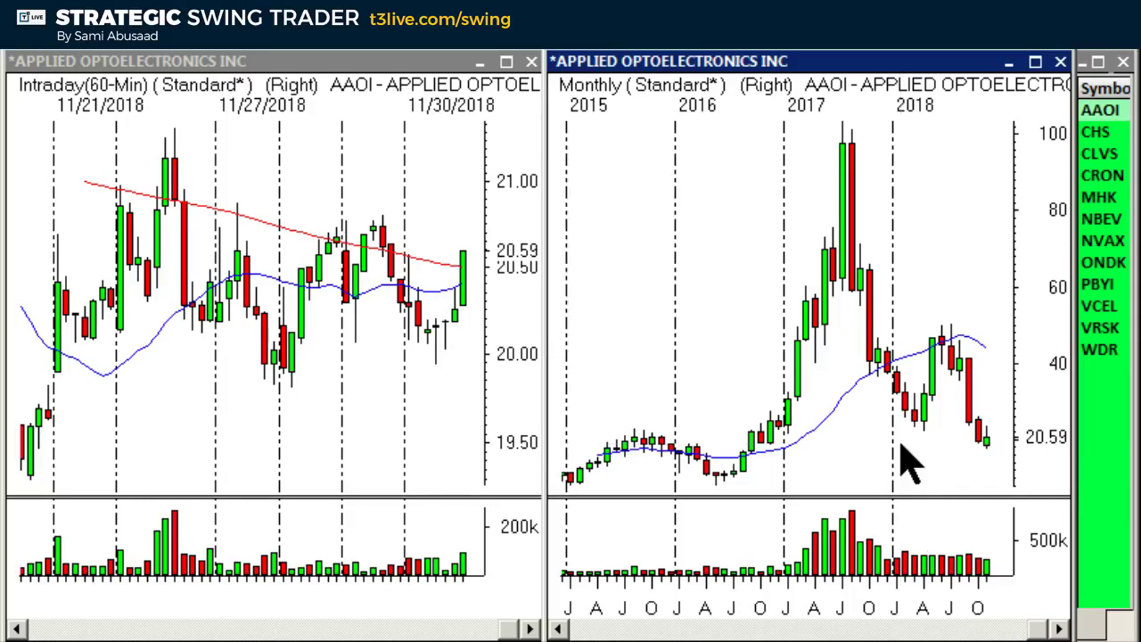
pyautogui.press('d')
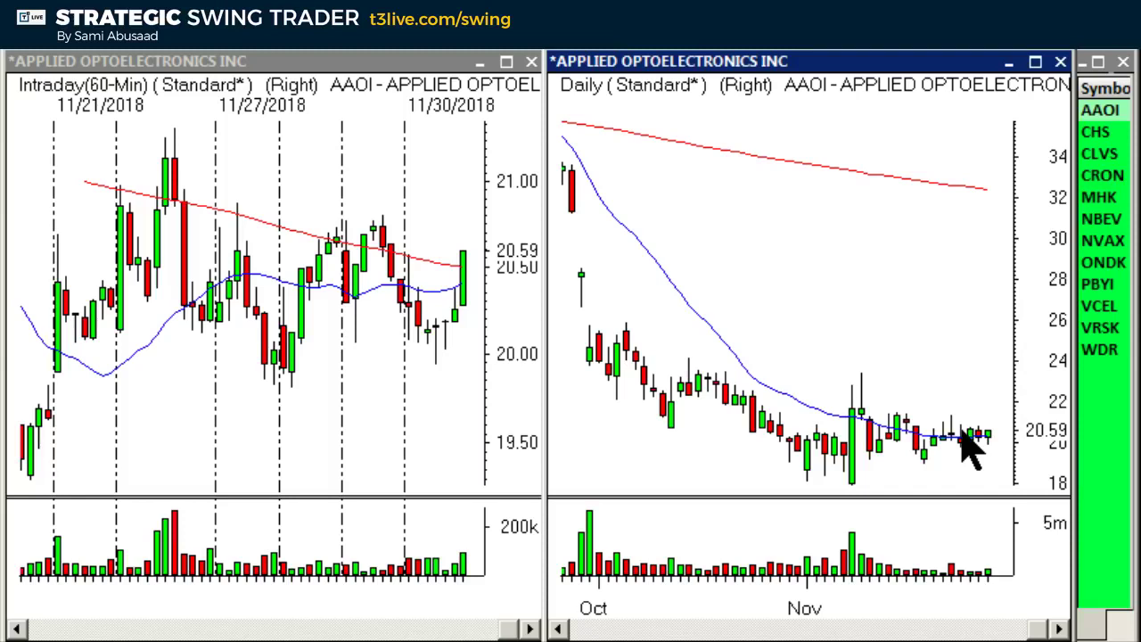
pyautogui.click(858, 502)
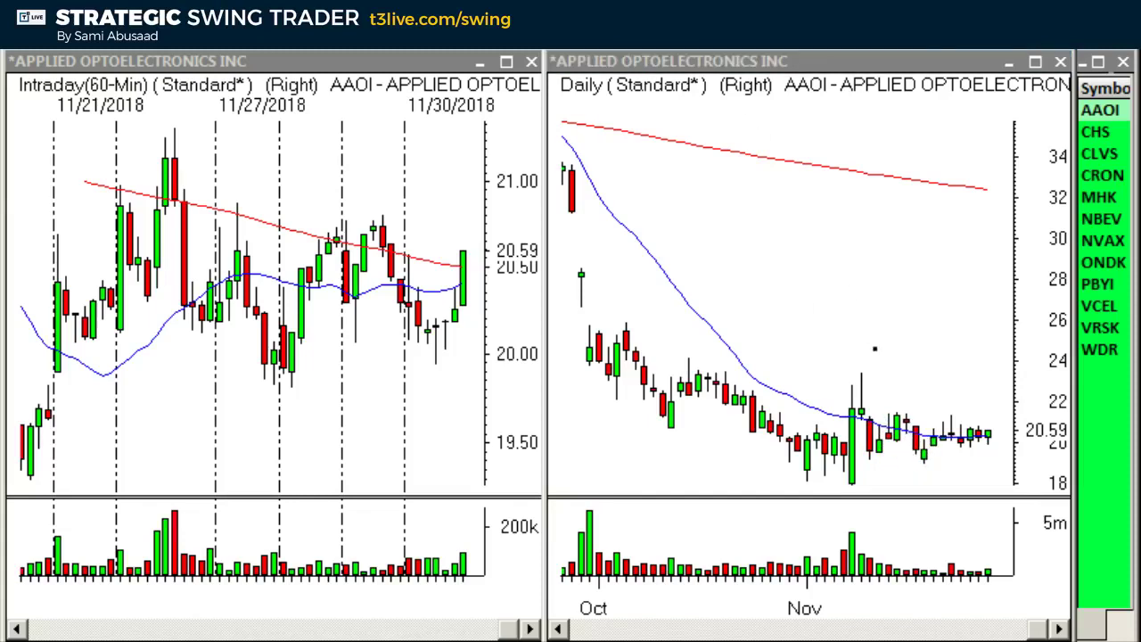
# - Draw a triangle of falling highs and rising lows on AAOI daily, clear it, and load CHS
pyautogui.moveTo(894, 407); pyautogui.dragTo(1010, 432)
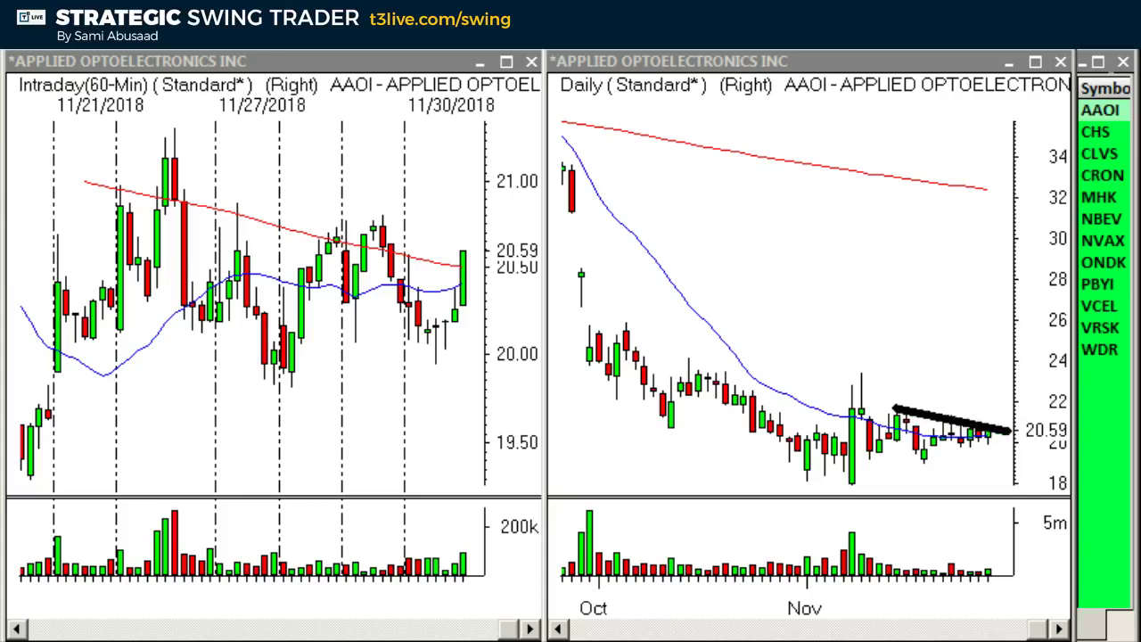
pyautogui.moveTo(915, 467)
pyautogui.mouseDown()
pyautogui.moveTo(1016, 434)
pyautogui.moveTo(1008, 451)
pyautogui.moveTo(1007, 418)
pyautogui.mouseUp()
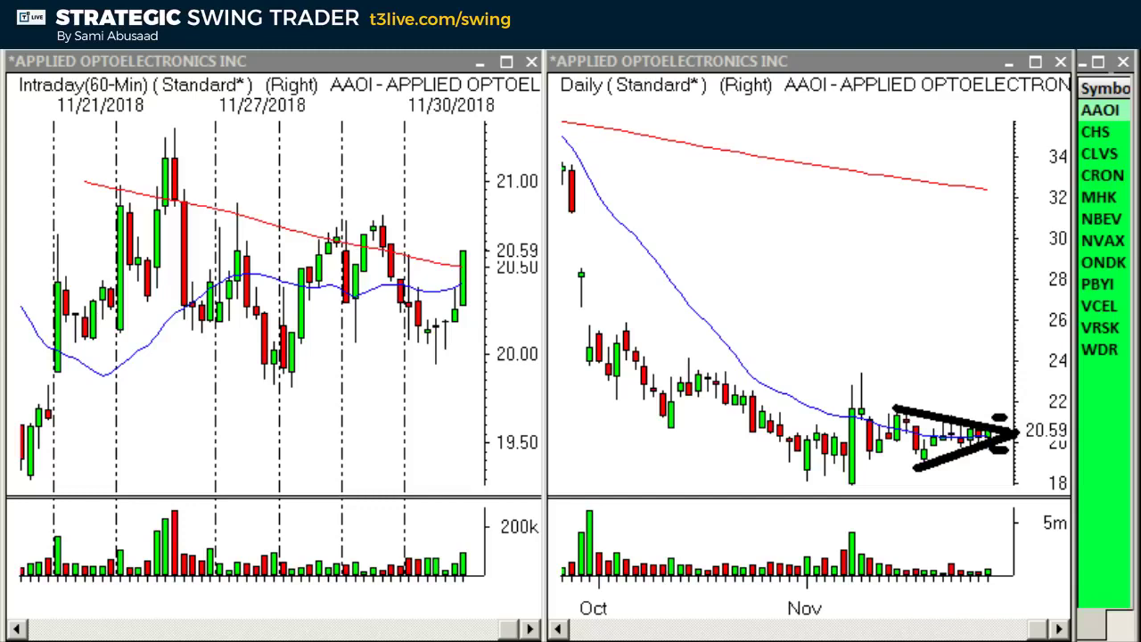
pyautogui.press('Escape')
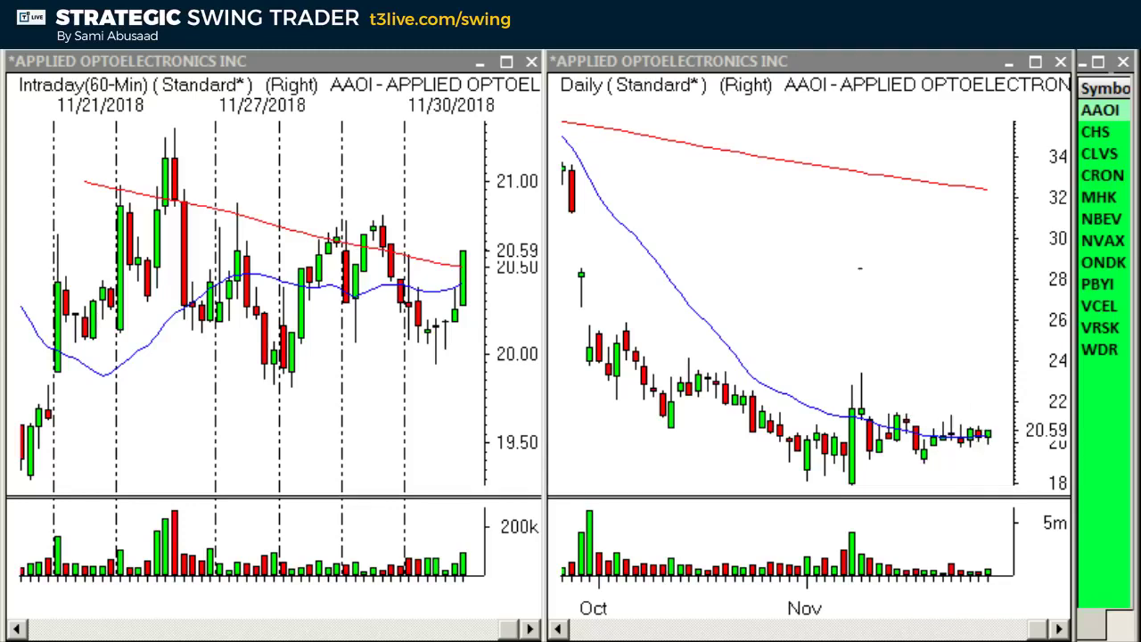
pyautogui.click(1106, 134)
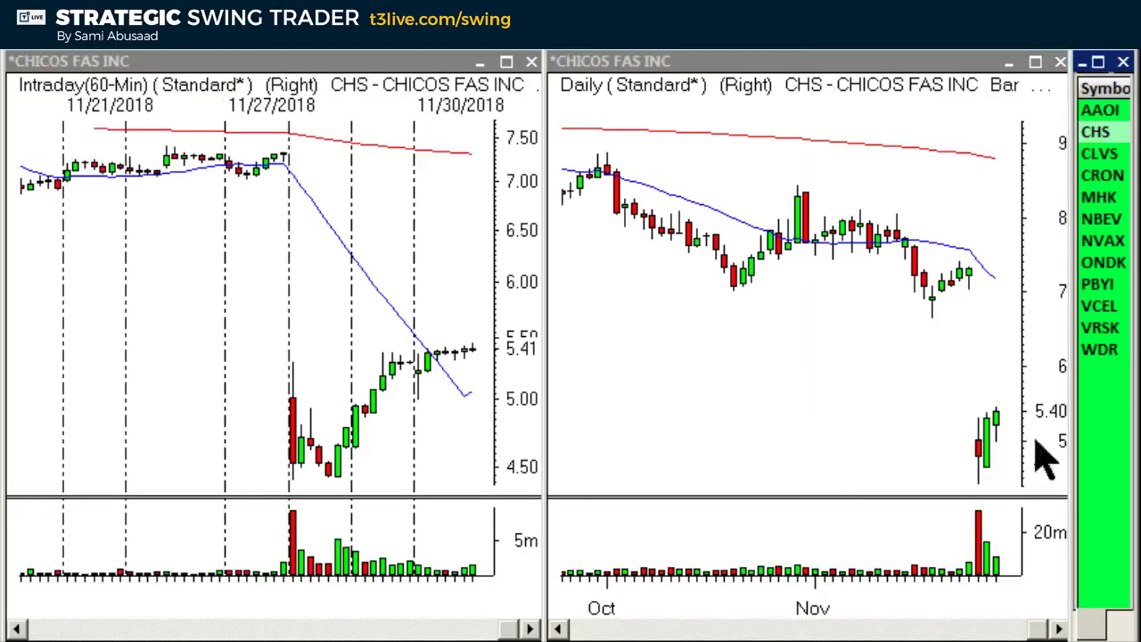
# - Read CHS's 11/28–11/30 daily bars, draw two lines on the intraday chart near 5.00, then load CLVS
pyautogui.click(979, 470)
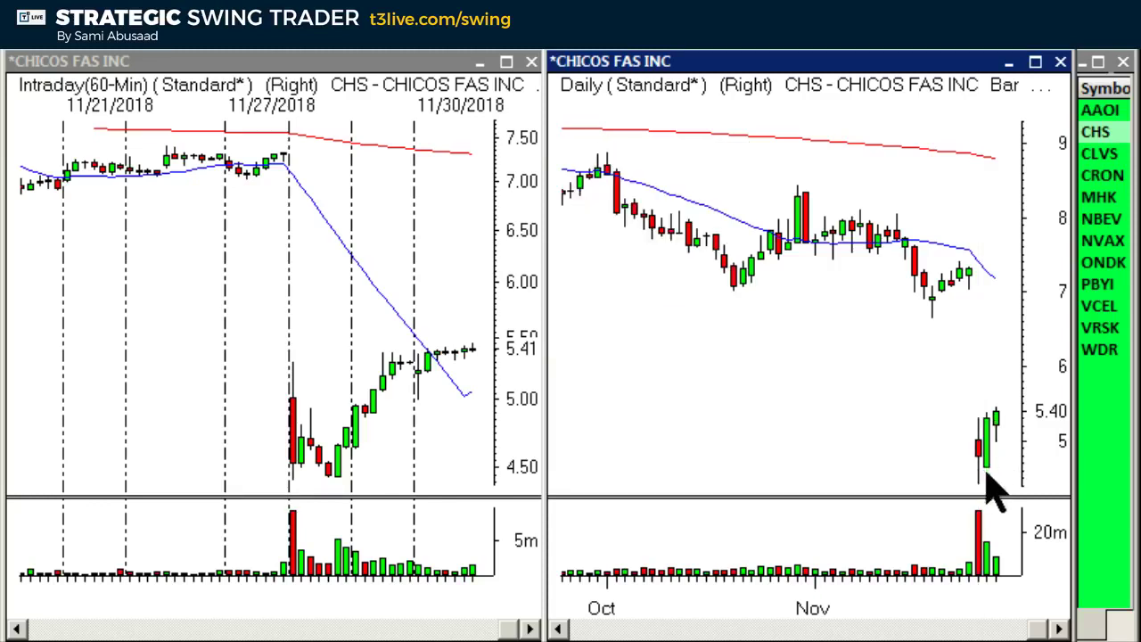
pyautogui.moveTo(986, 475); pyautogui.dragTo(997, 443)
pyautogui.moveTo(323, 343); pyautogui.dragTo(593, 328)
pyautogui.moveTo(396, 406); pyautogui.dragTo(464, 409)
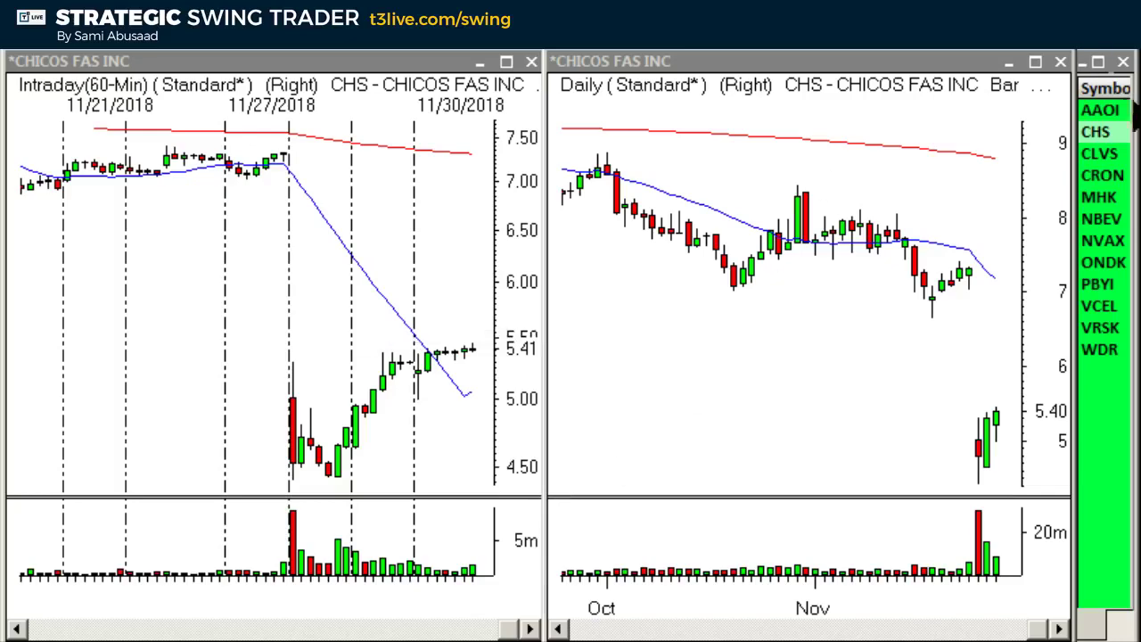
pyautogui.click(1092, 158)
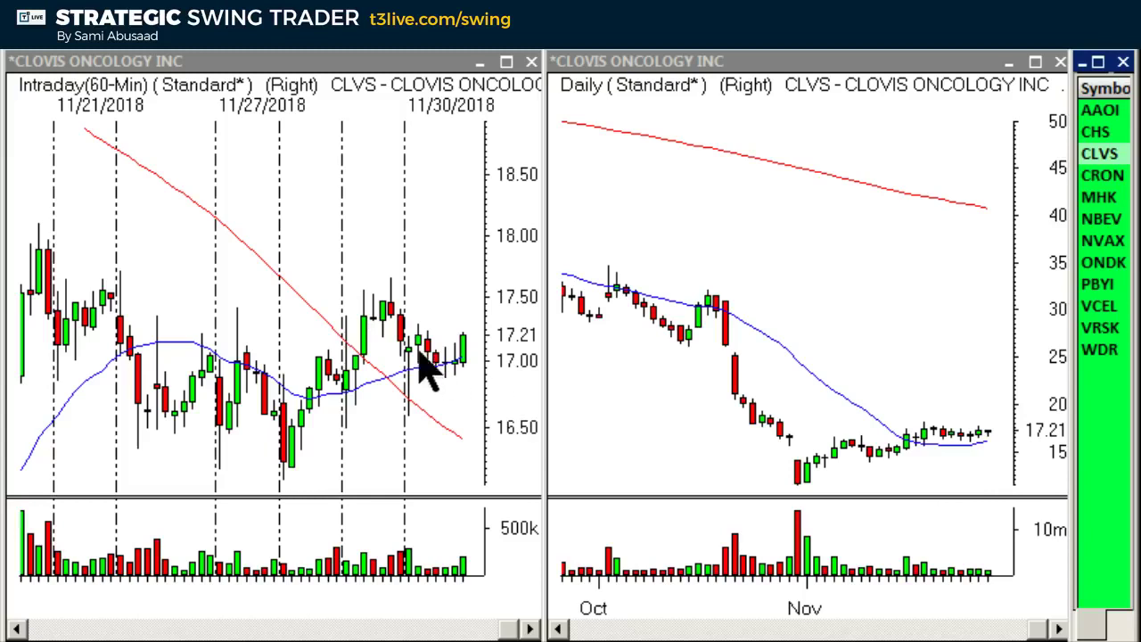
pyautogui.click(388, 386)
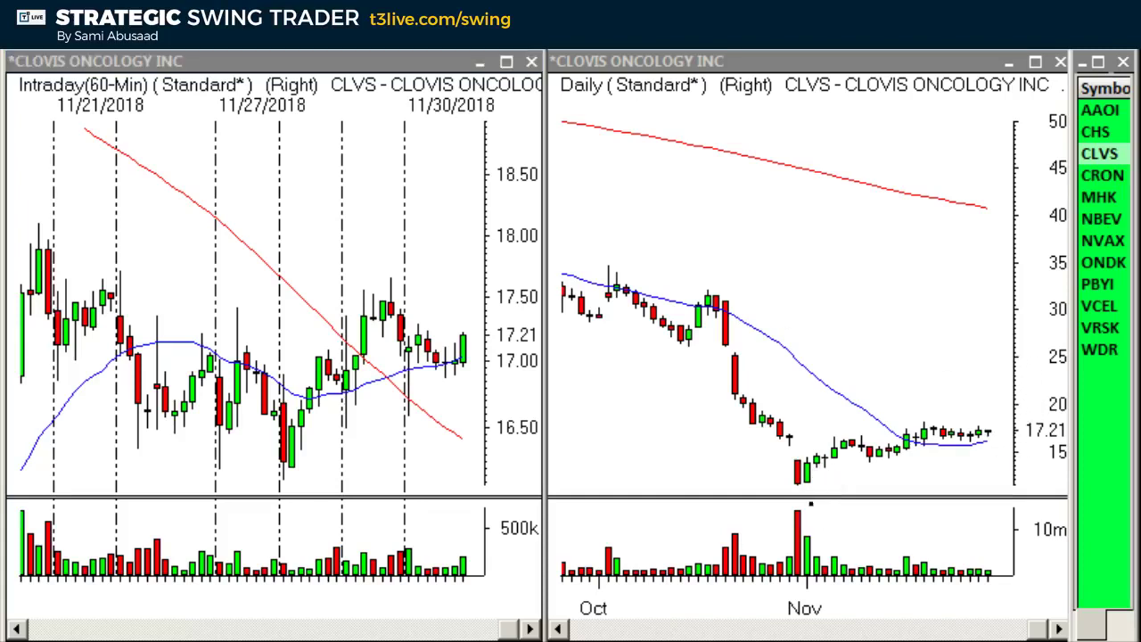
pyautogui.moveTo(812, 455)
pyautogui.mouseDown()
pyautogui.moveTo(842, 453)
pyautogui.moveTo(846, 470)
pyautogui.moveTo(894, 435)
pyautogui.mouseUp()
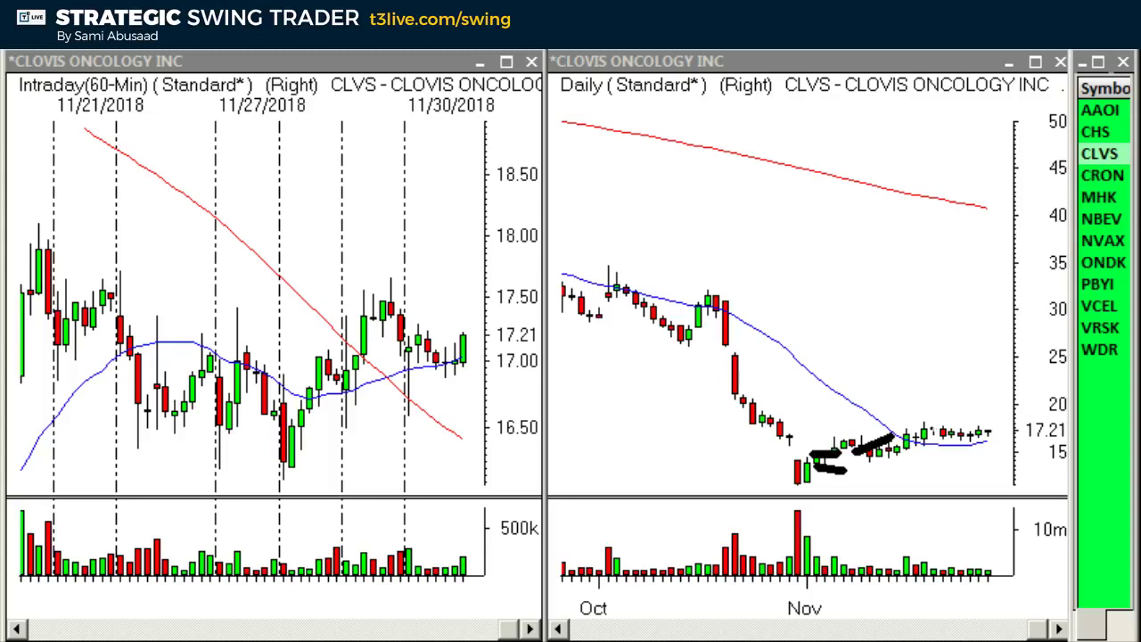
pyautogui.moveTo(987, 428); pyautogui.dragTo(1022, 424)
pyautogui.moveTo(1004, 364); pyautogui.dragTo(663, 362)
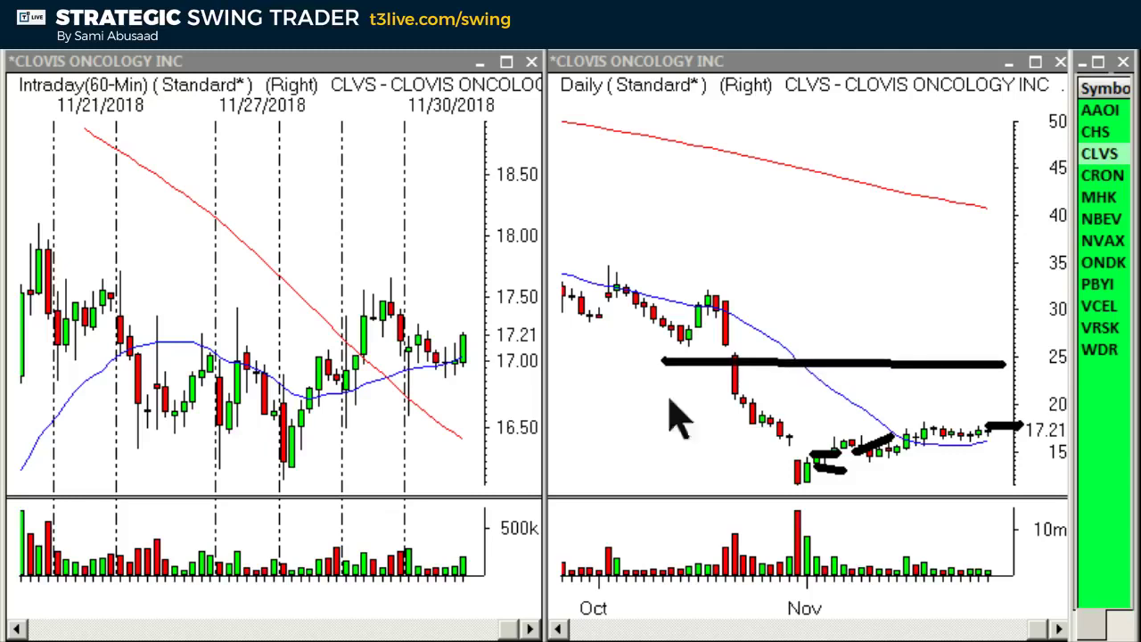
pyautogui.press('Escape')
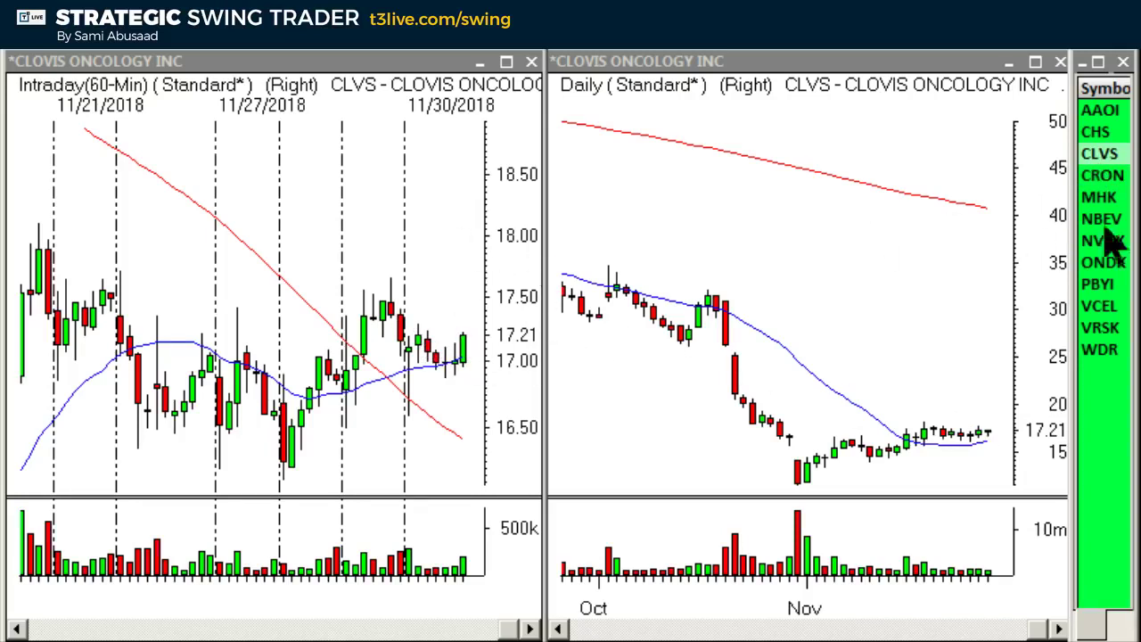
# - Load CRON, read its latest and previous daily candles' values, then switch to NBEV
pyautogui.click(1112, 176)
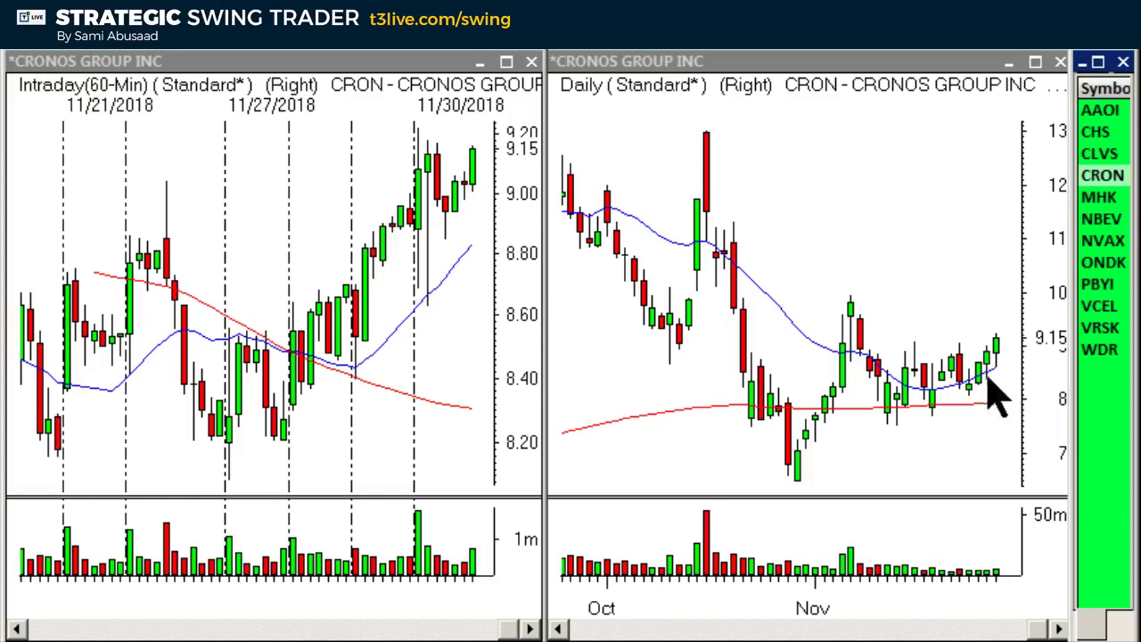
pyautogui.click(994, 339)
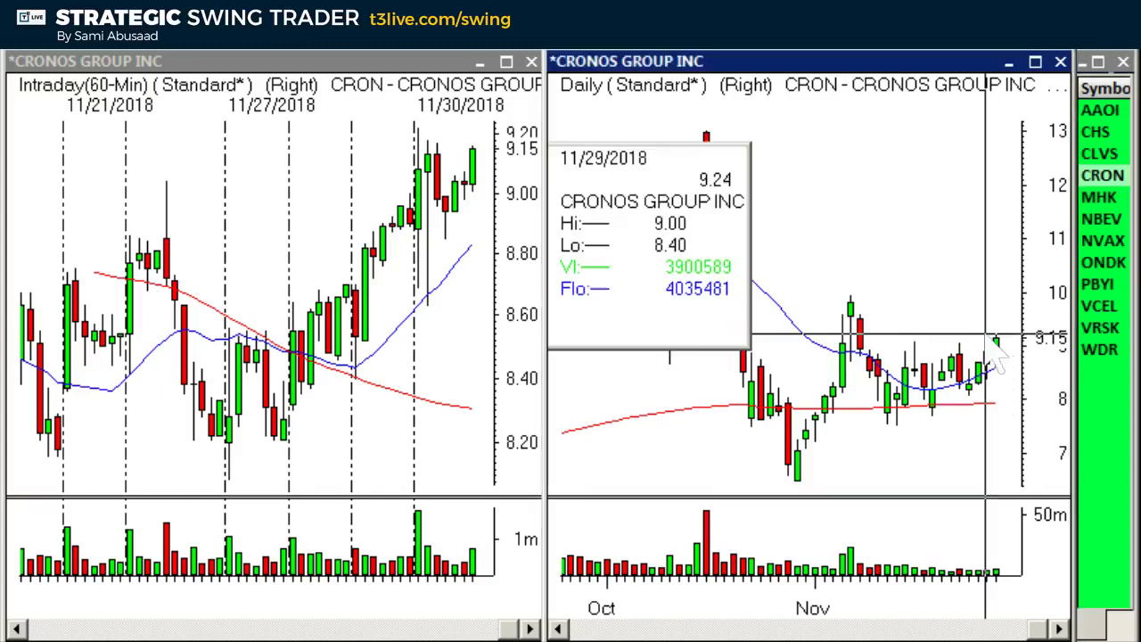
pyautogui.moveTo(995, 340); pyautogui.dragTo(994, 420)
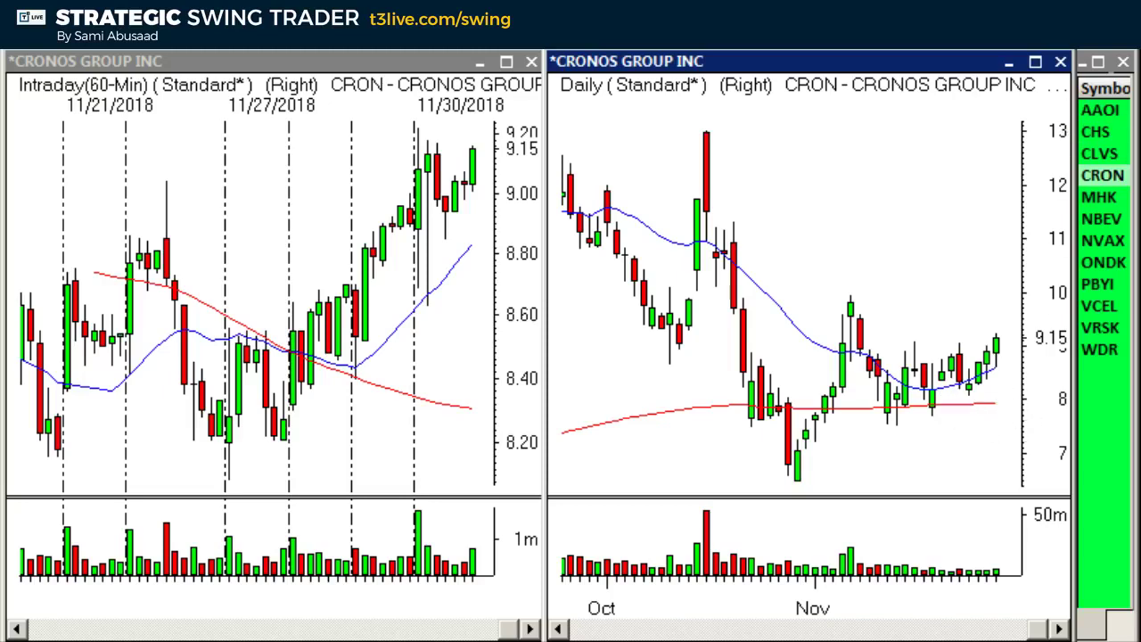
pyautogui.click(1102, 219)
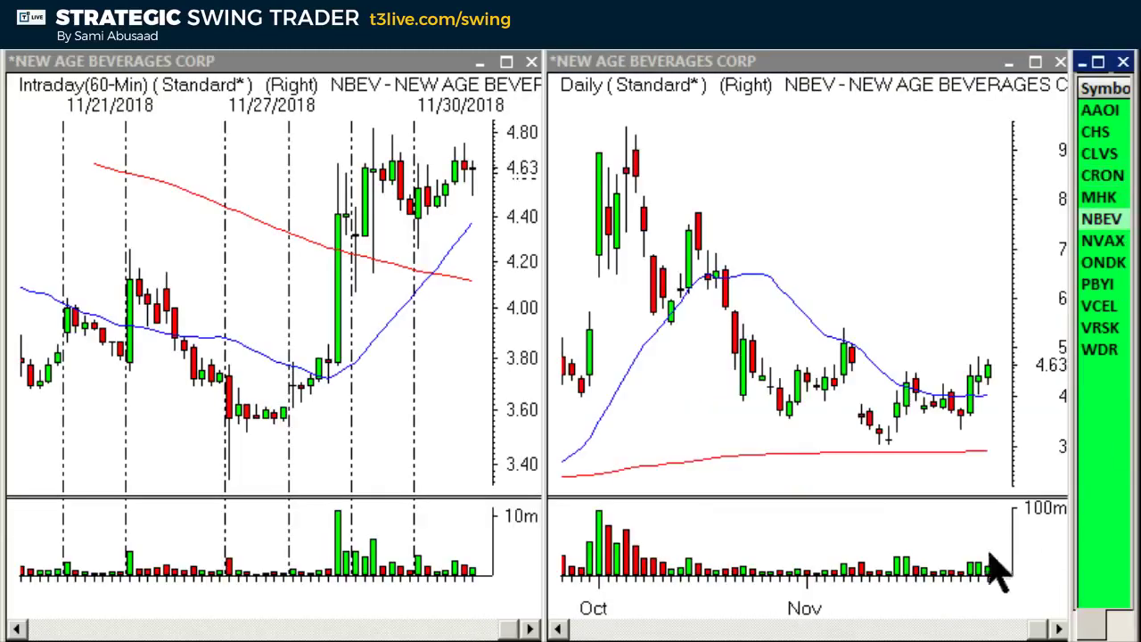
# - Switch NBEV's daily chart to weekly, then monthly, back to daily, and load MHK
pyautogui.moveTo(855, 298); pyautogui.dragTo(857, 293)
pyautogui.write('w')
pyautogui.press('Return')
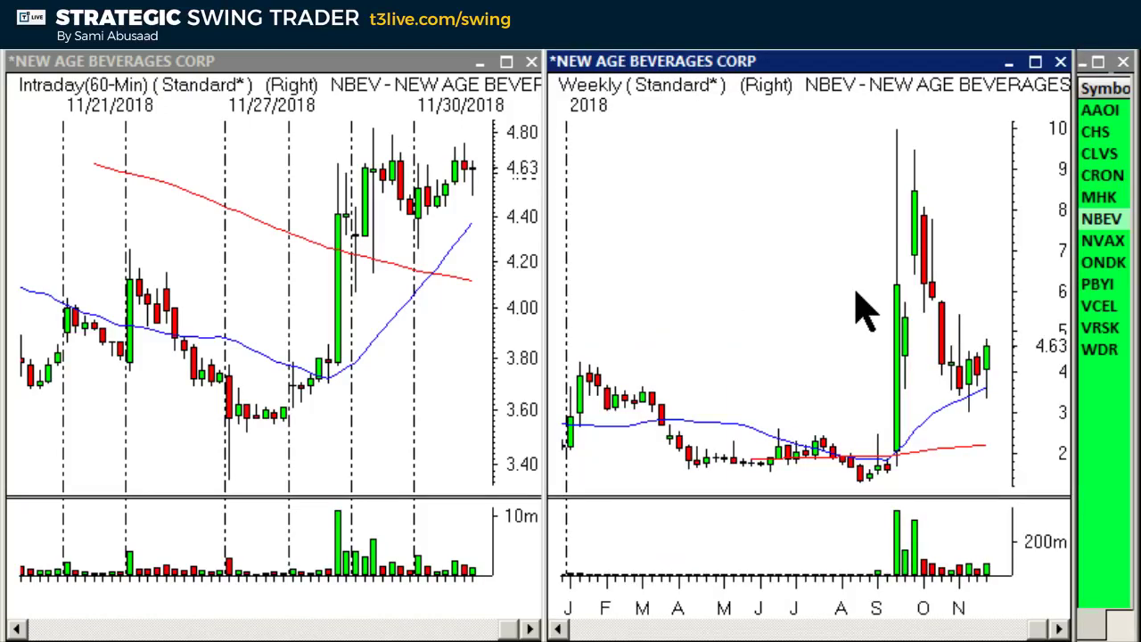
pyautogui.write('.')
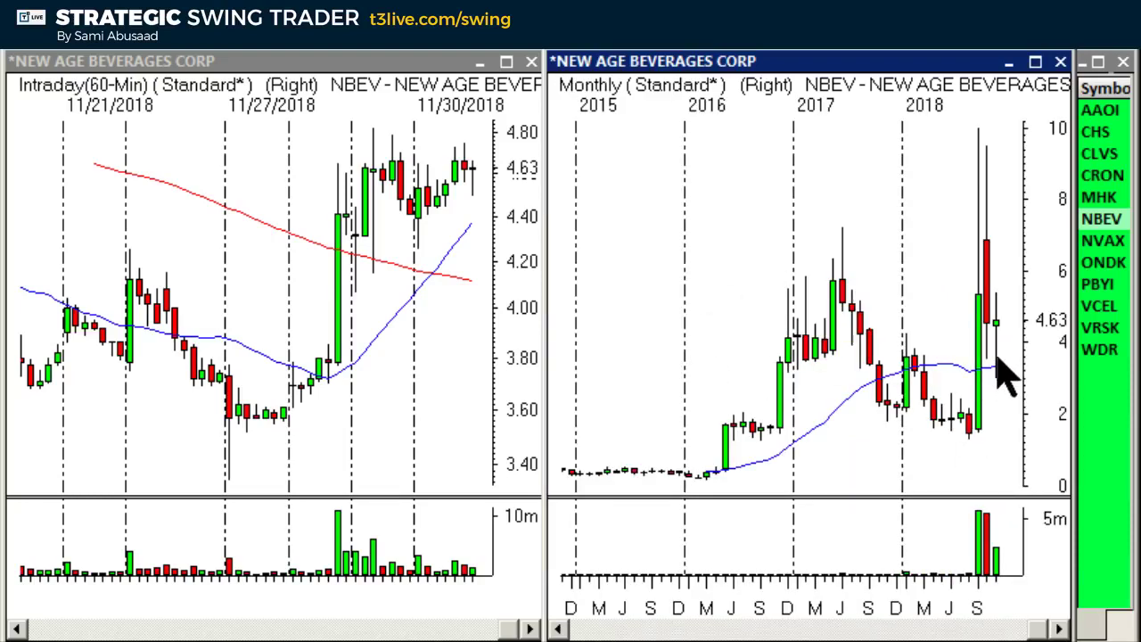
pyautogui.click(966, 400)
pyautogui.write('.')
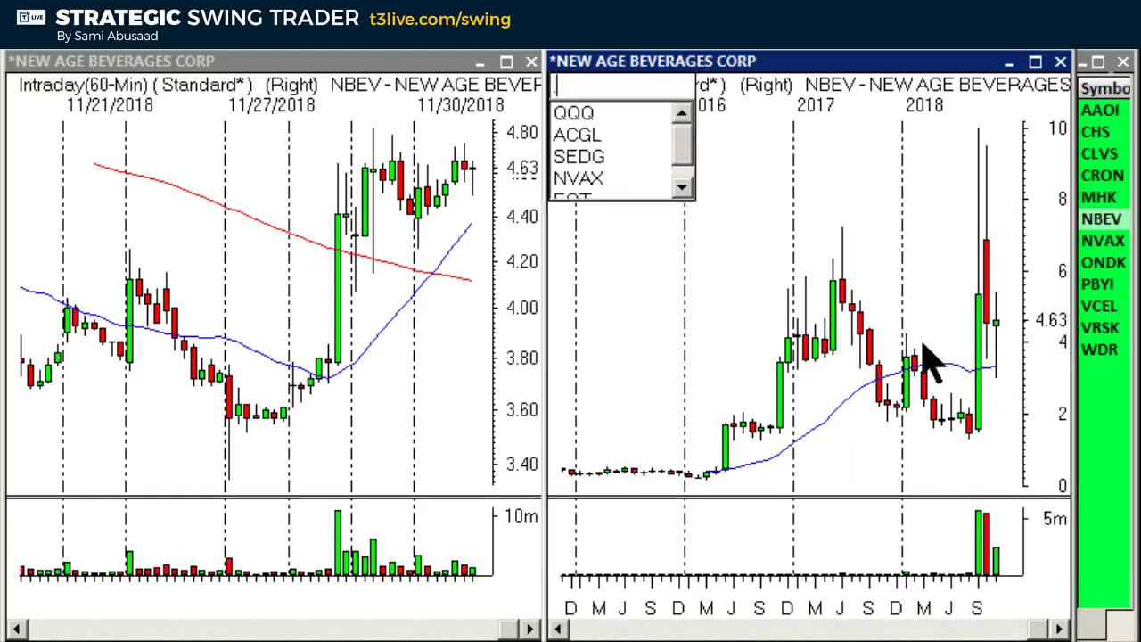
pyautogui.press('Return')
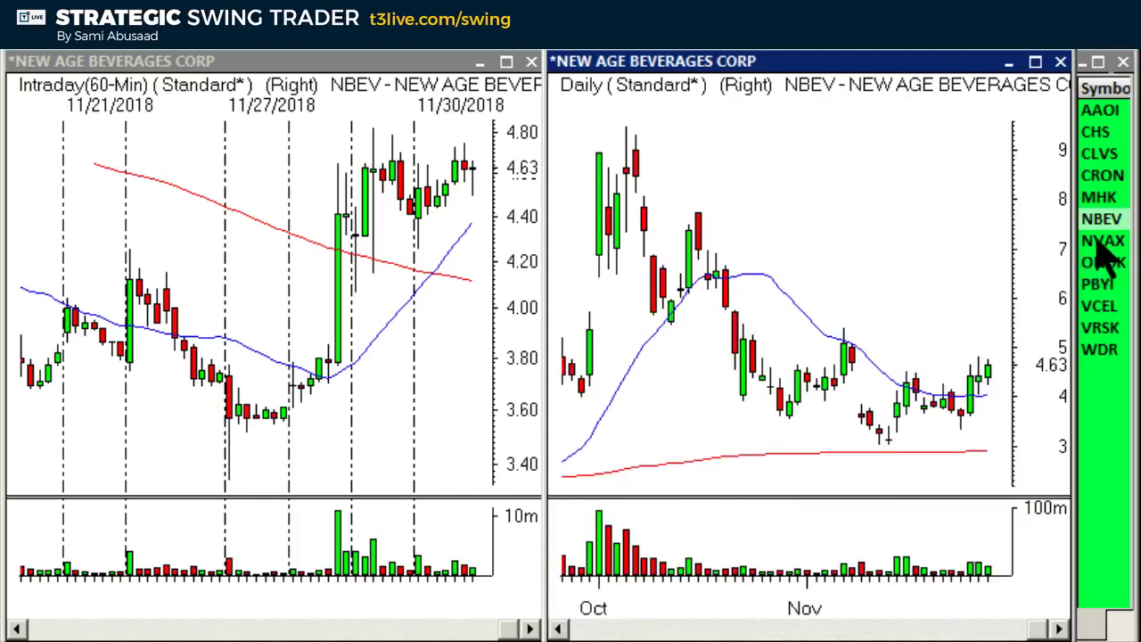
pyautogui.click(1099, 197)
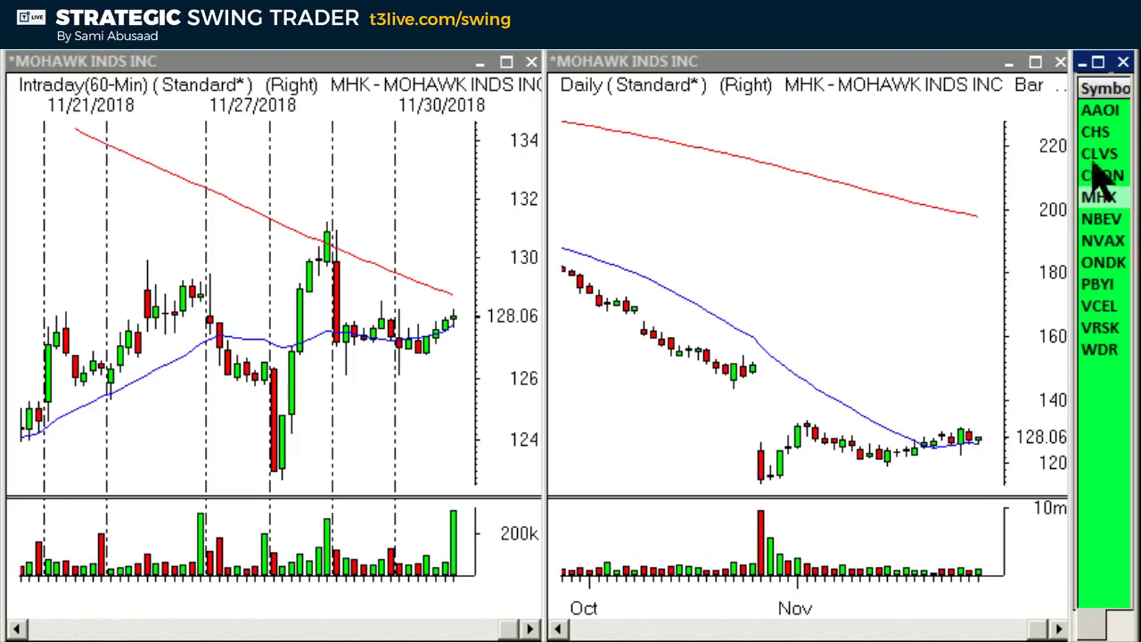
# - Read MHK's 11/28/2018 daily bar, then circle the intraday low candles and stroke into volume
pyautogui.click(960, 465)
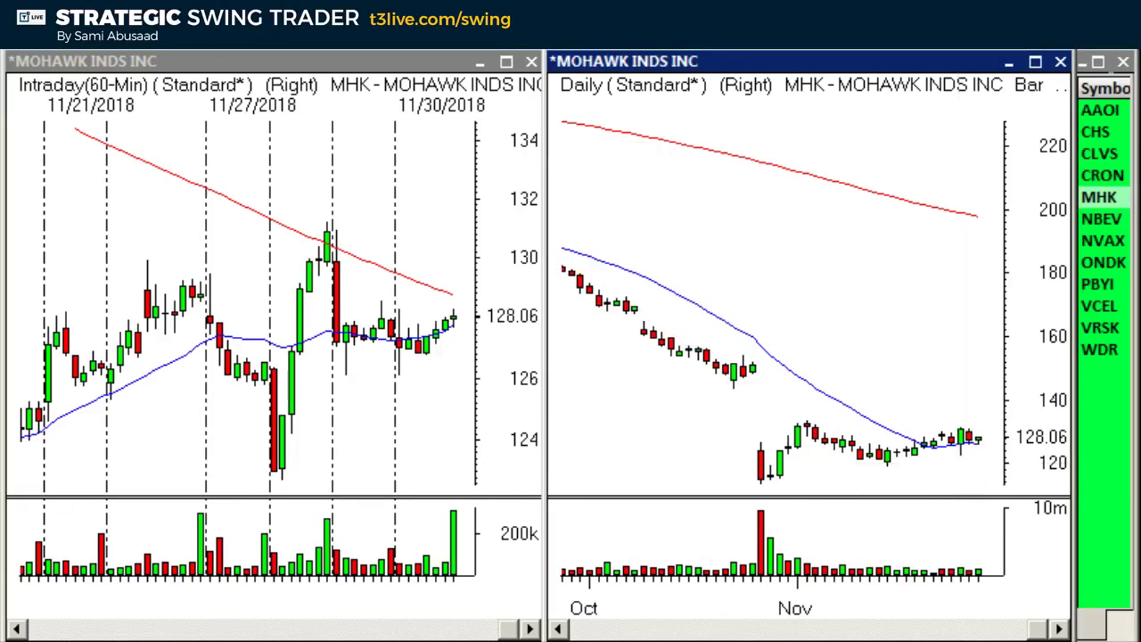
pyautogui.click(314, 316)
pyautogui.moveTo(214, 388)
pyautogui.mouseDown()
pyautogui.moveTo(319, 366)
pyautogui.moveTo(248, 499)
pyautogui.moveTo(241, 398)
pyautogui.mouseUp()
pyautogui.moveTo(348, 448); pyautogui.dragTo(370, 578)
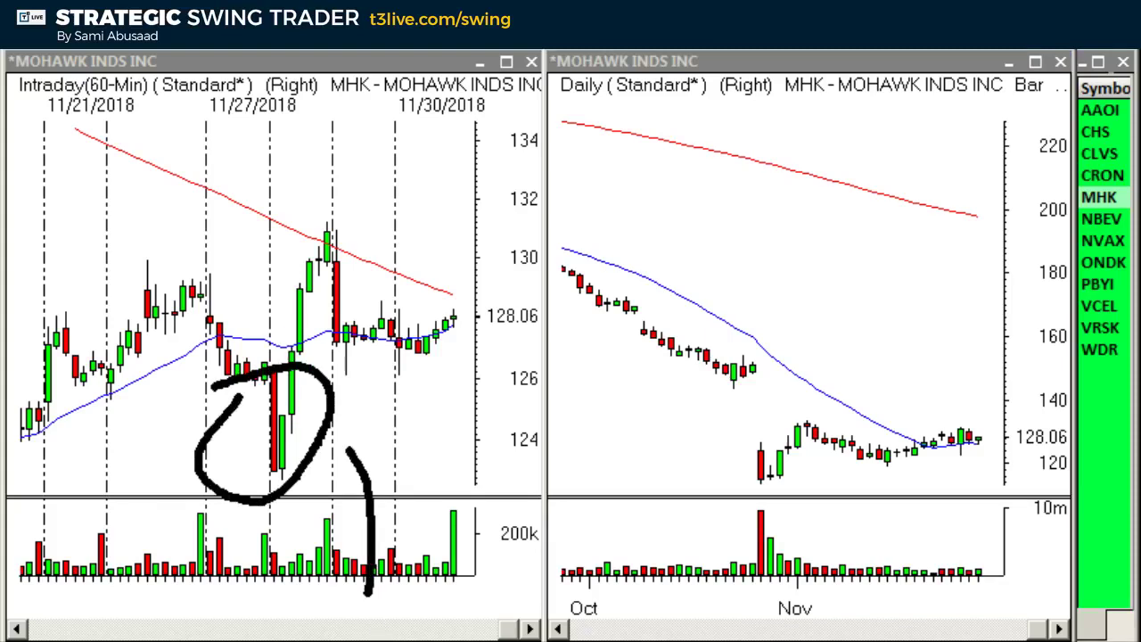
# - Trace the intraday rally as an upward curve and draw upper and lower horizontal levels
pyautogui.moveTo(284, 472); pyautogui.dragTo(319, 236)
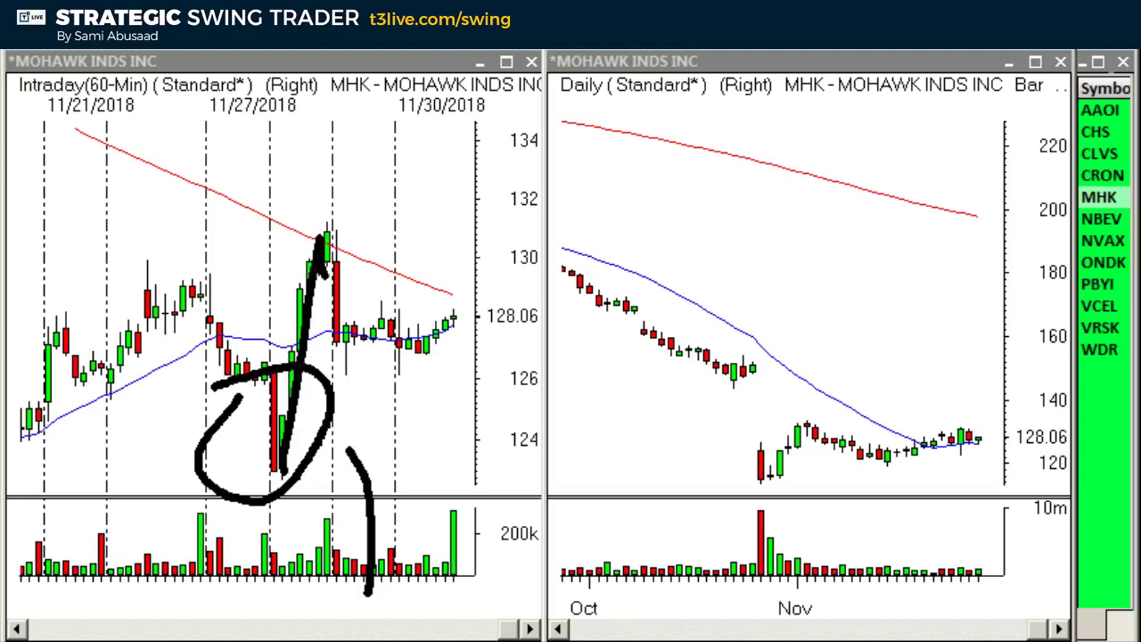
pyautogui.moveTo(501, 319); pyautogui.dragTo(599, 211)
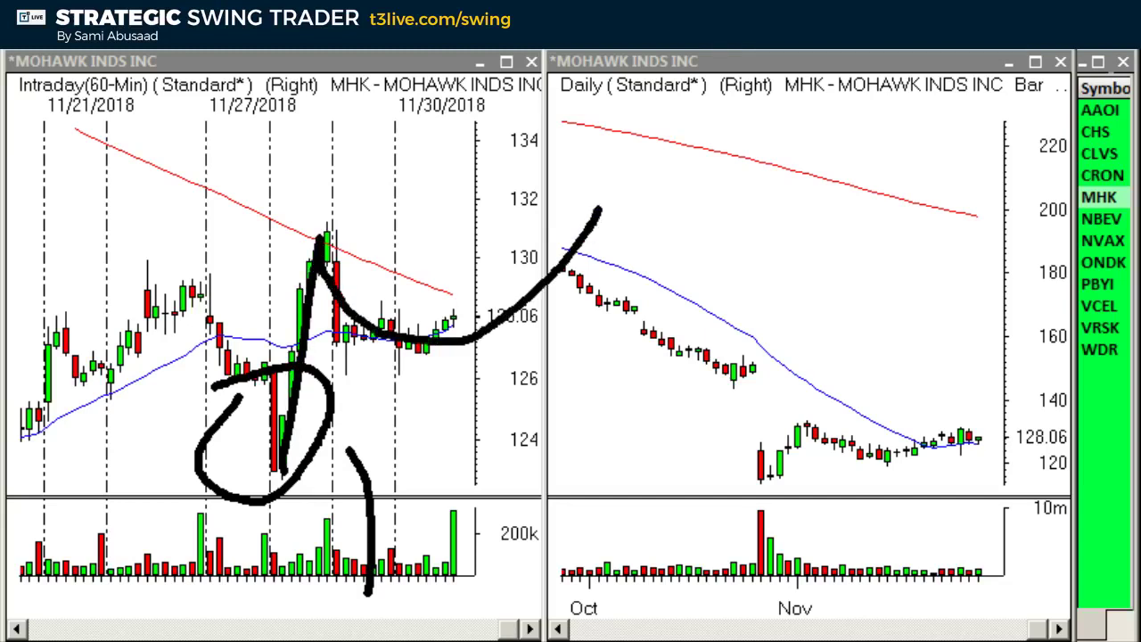
pyautogui.moveTo(343, 304); pyautogui.dragTo(548, 287)
pyautogui.moveTo(301, 385); pyautogui.dragTo(568, 383)
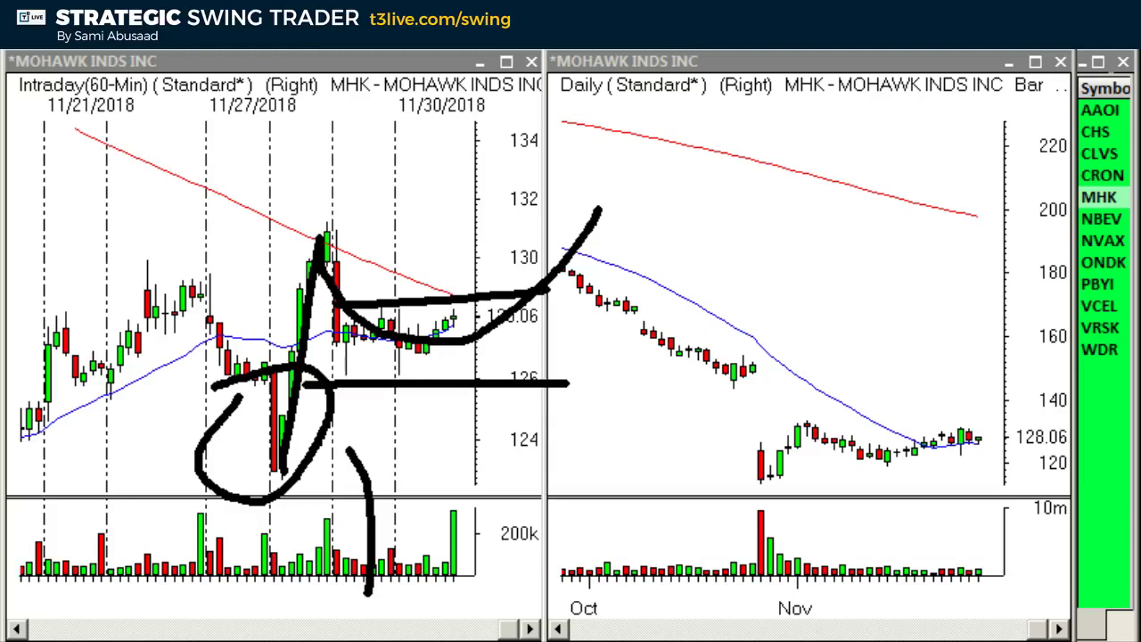